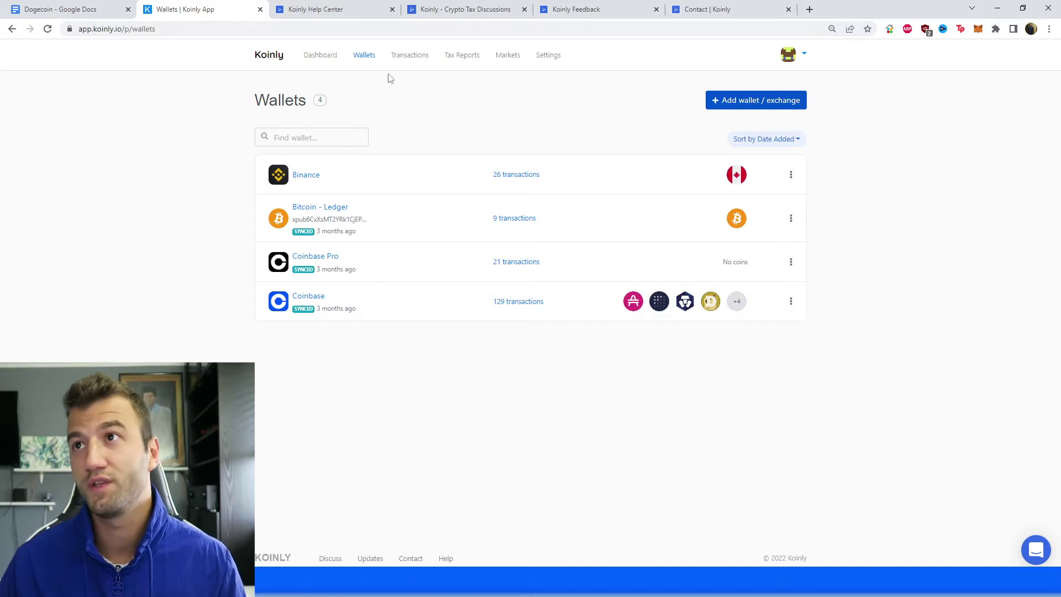
Open the Add wallet / exchange page from the Wallets overview
left_click(764, 107)
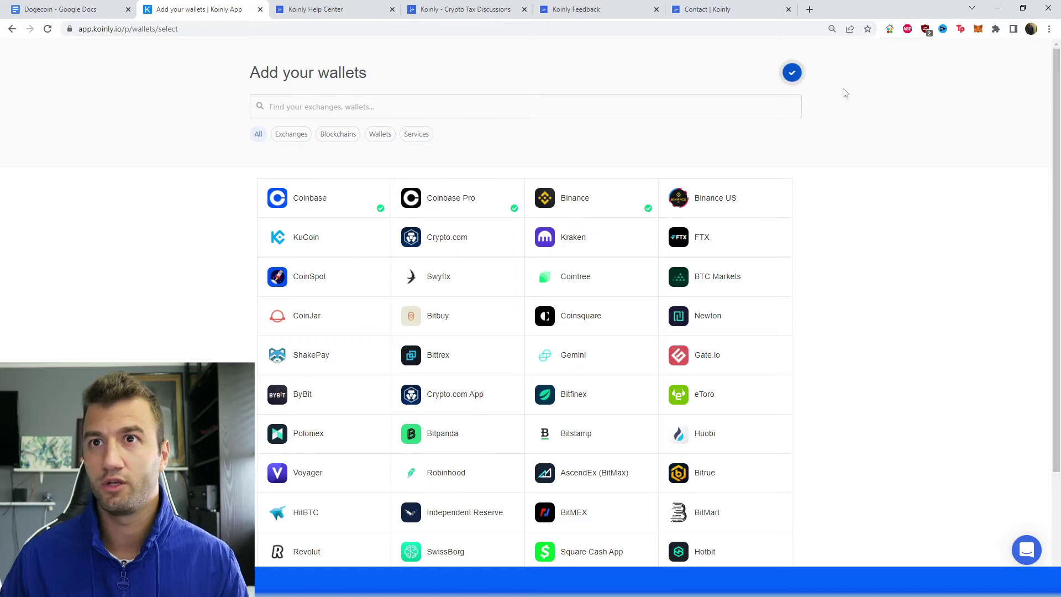
Leave the Add your wallets page and return to the four-wallet Wallets list
left_click(792, 73)
Search 'atomi', pick Atomic Wallet and choose Setup auto-sync to read the Bitcoin and Dogecoin public-key instructions
left_click(737, 105)
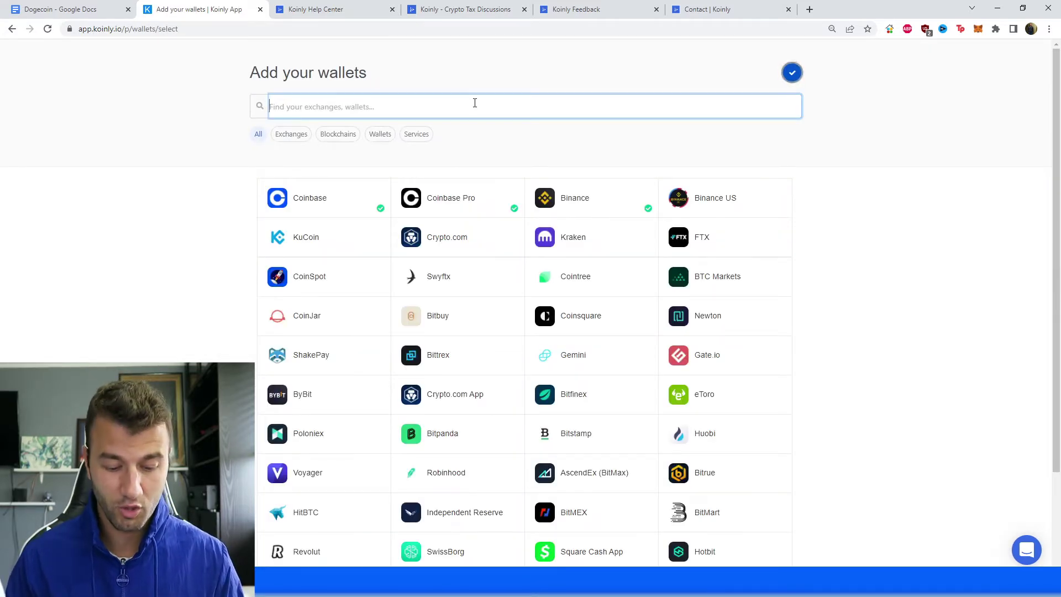
type("atomic")
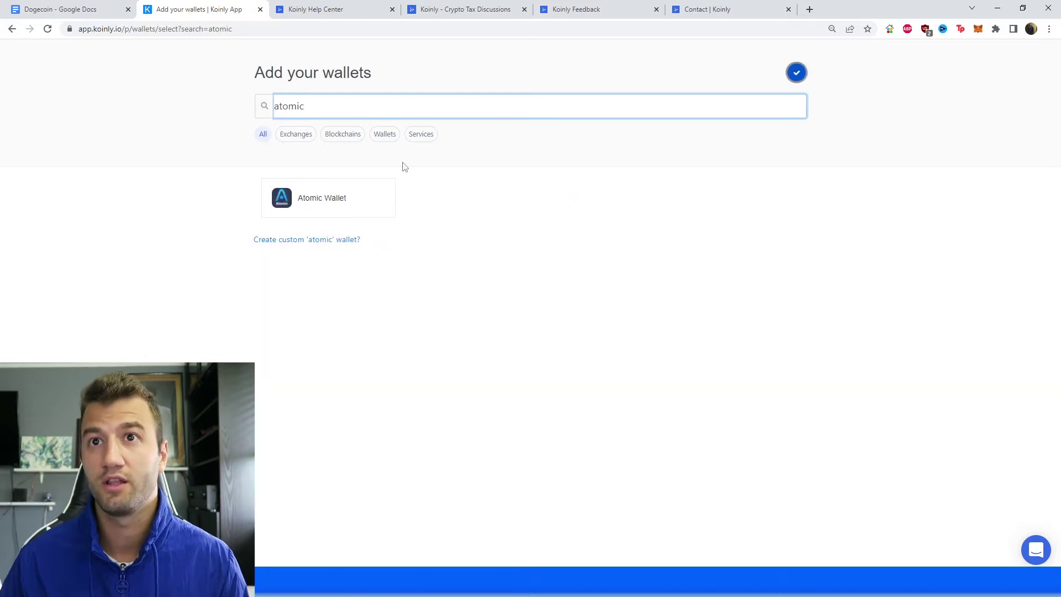
left_click(362, 204)
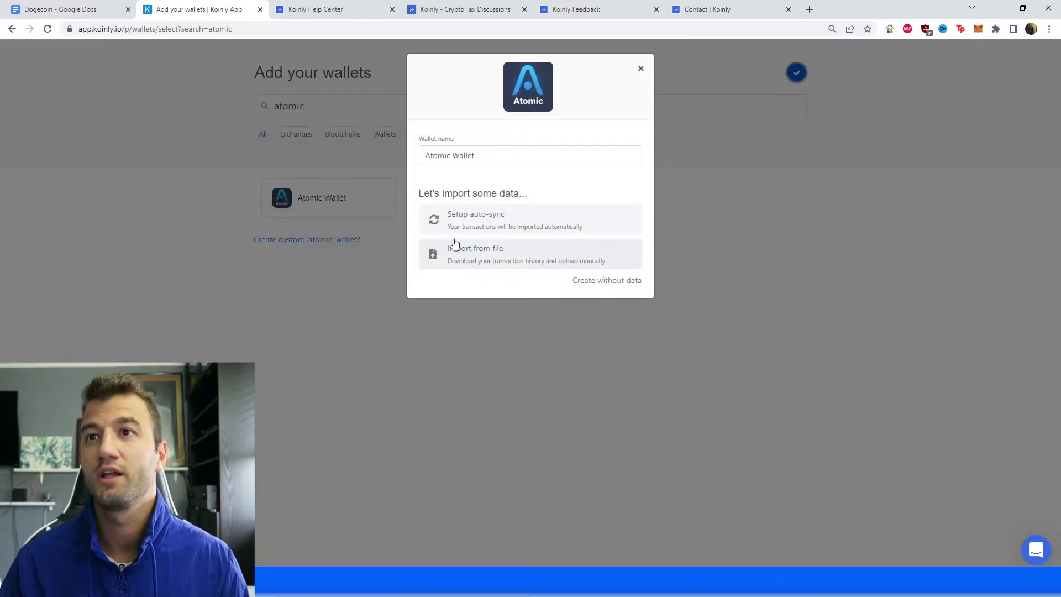
left_click(488, 227)
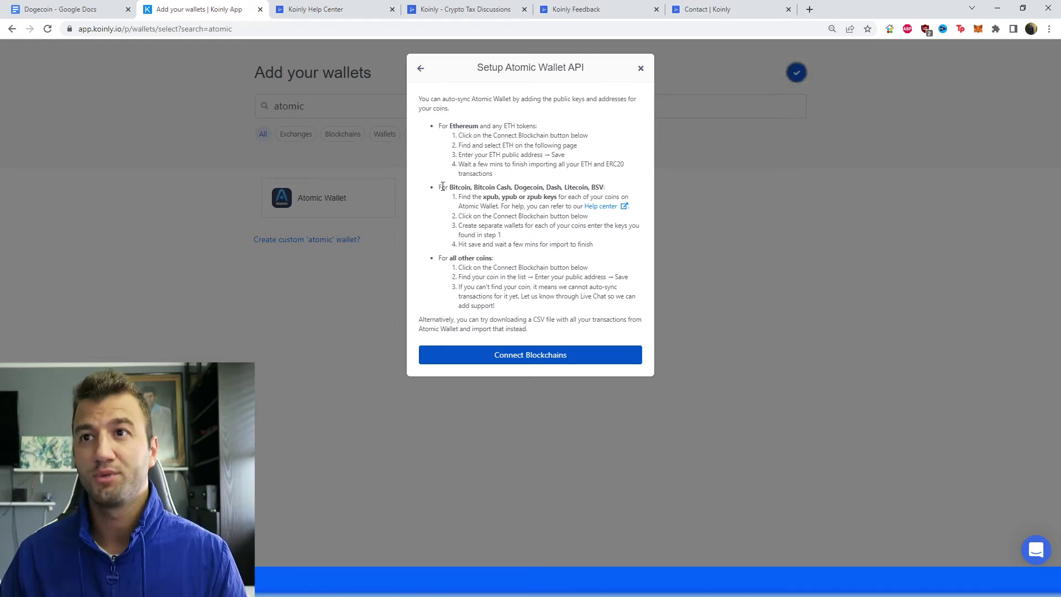
left_click_drag(441, 187, 546, 225)
left_click(546, 225)
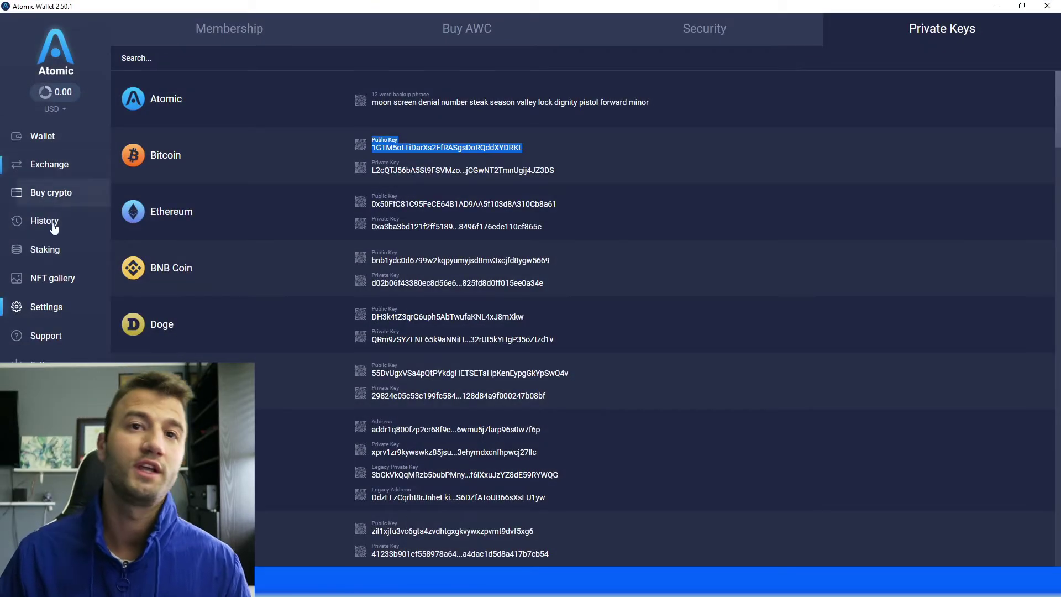
Open Atomic Wallet's Private Keys section and reveal the keys with the wallet password
left_click(14, 313)
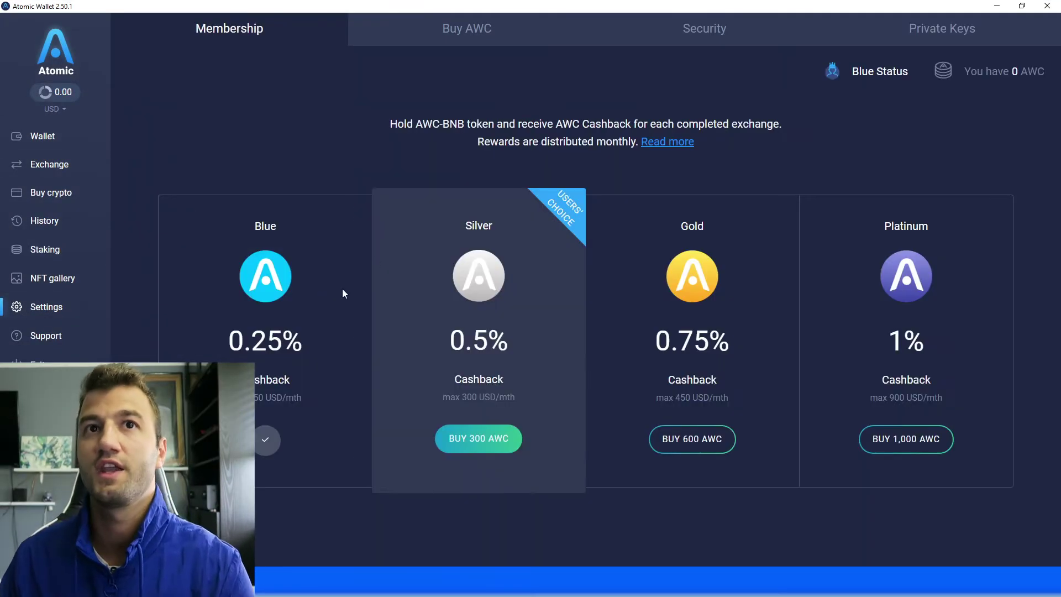
left_click(976, 40)
type("********")
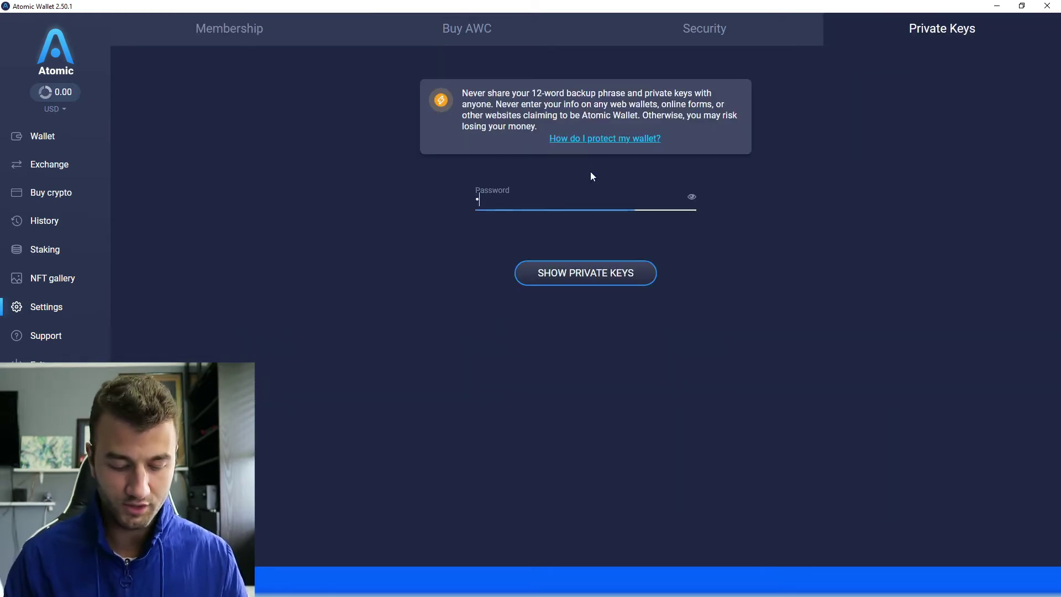
type("**")
key("Return")
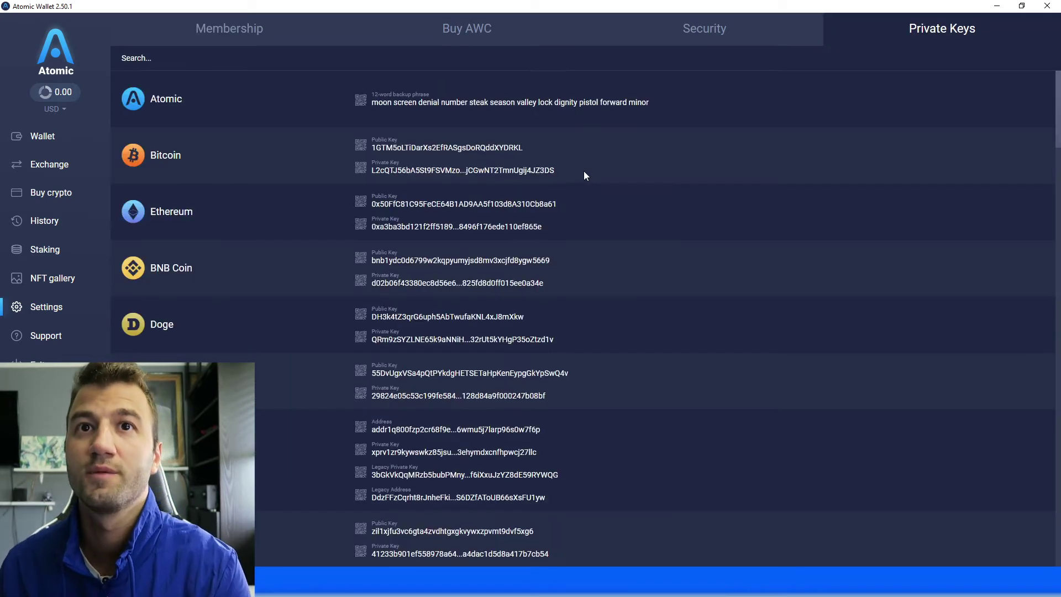
Copy the Doge public key and minimize Atomic Wallet
scroll(442, 217, "down", 2)
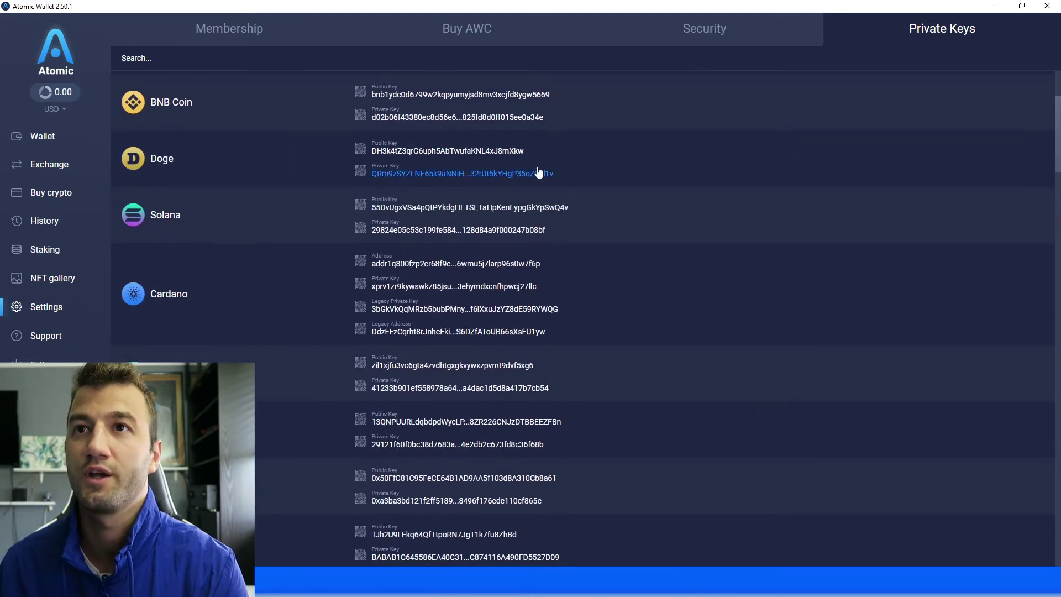
left_click_drag(530, 149, 381, 158)
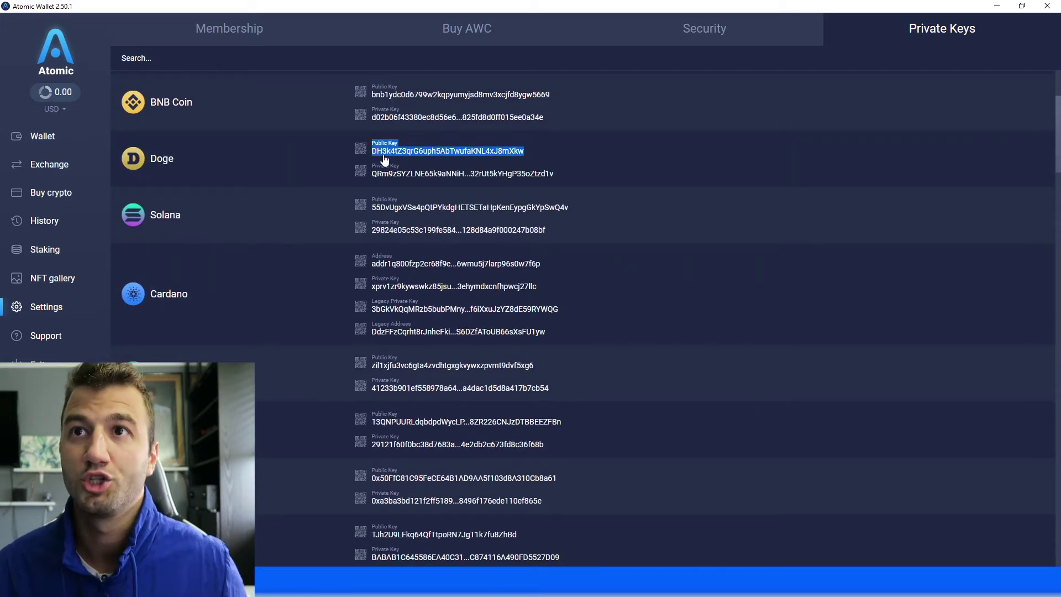
left_click(381, 157)
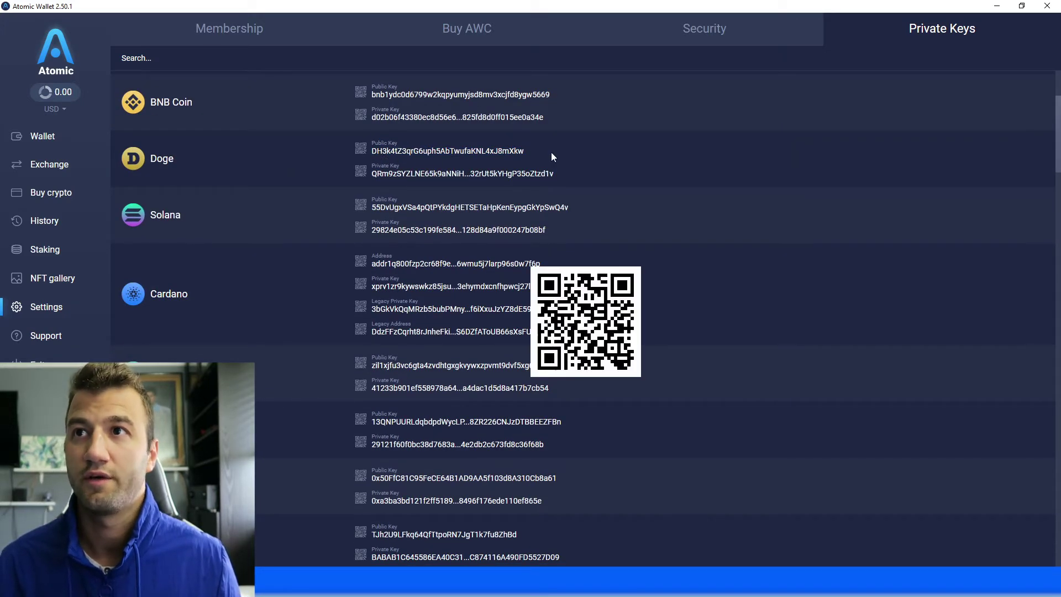
left_click_drag(551, 151, 387, 153)
key("ctrl+c")
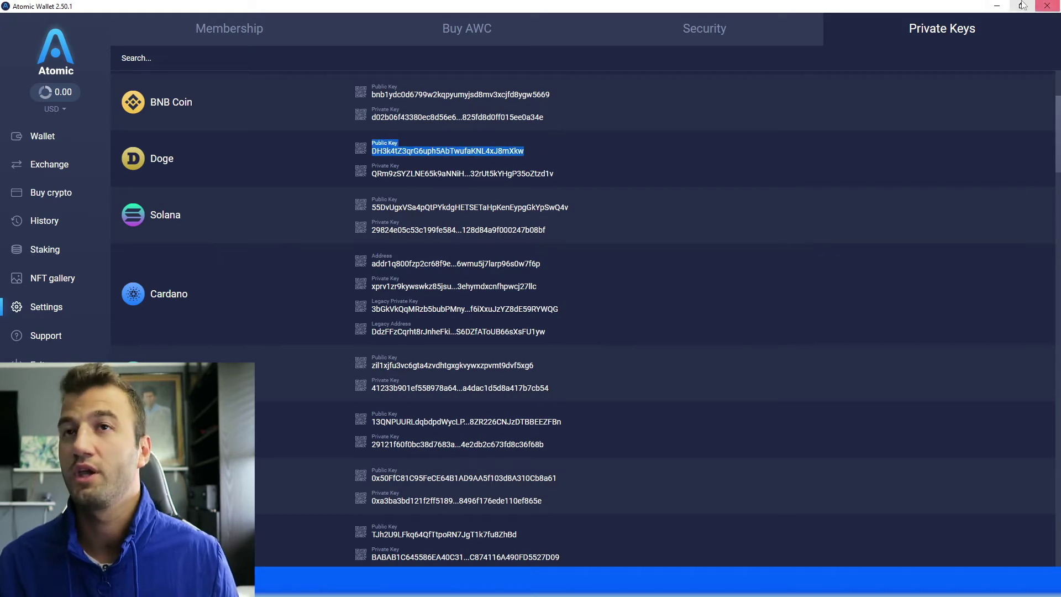
left_click(998, 6)
Paste the Doge public key into the Dogecoin import form, trim the label, then close without importing
left_click(522, 359)
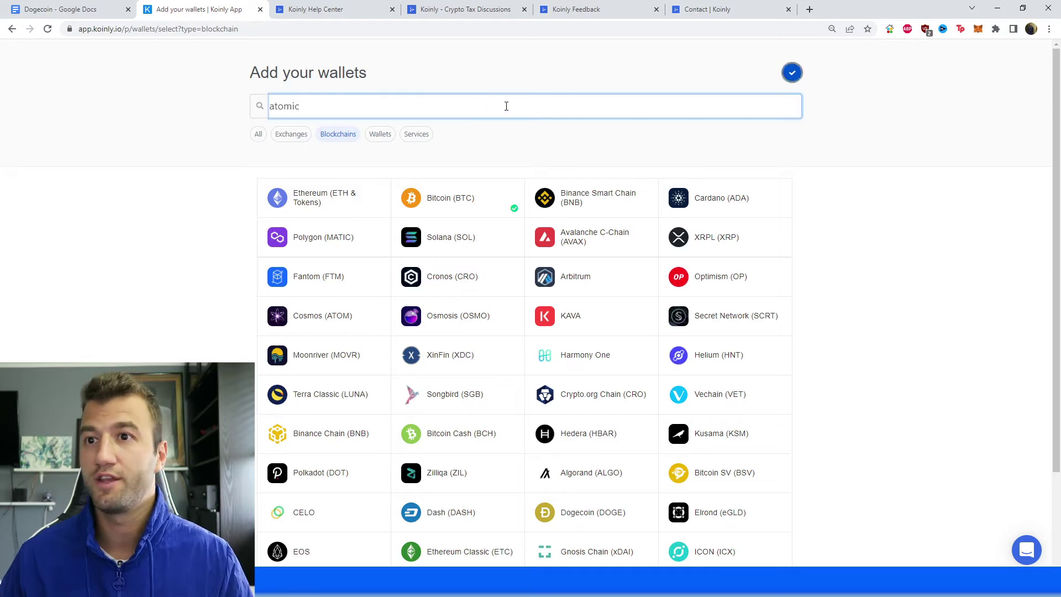
scroll(943, 272, "down", 1)
scroll(616, 486, "down", 1)
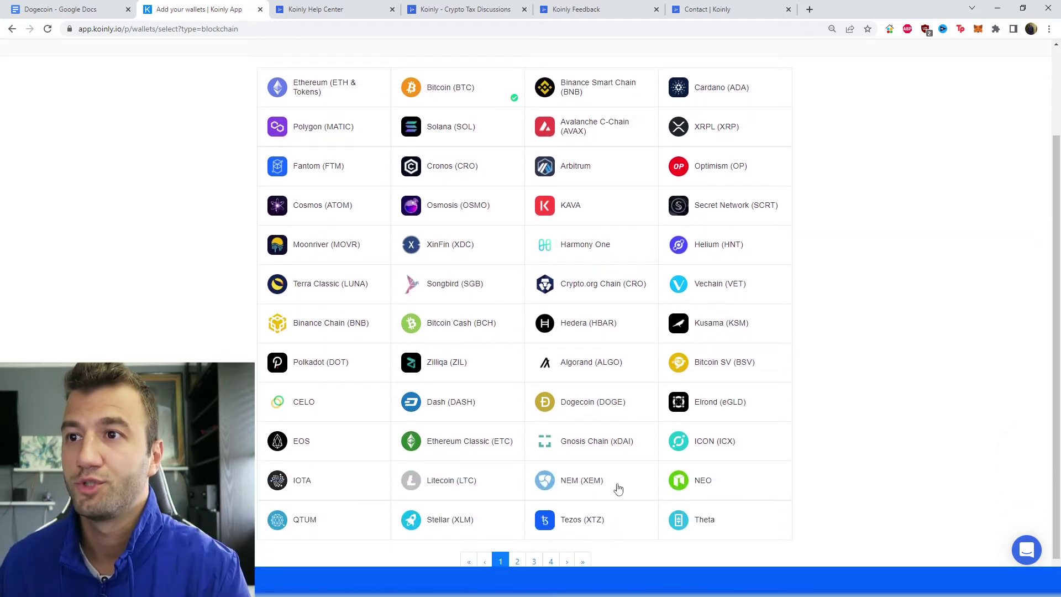
left_click(586, 402)
left_click(491, 235)
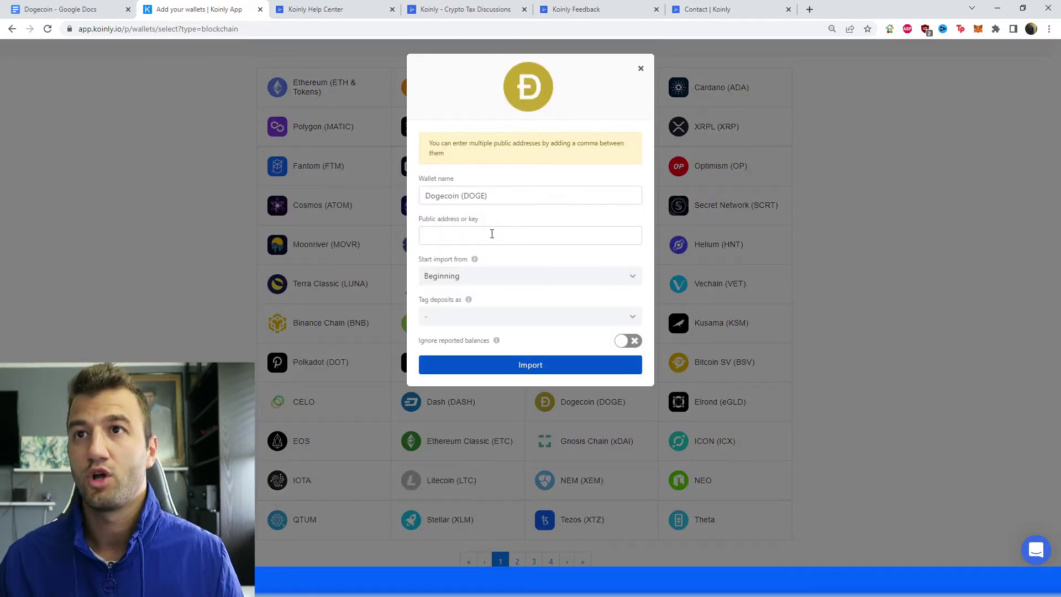
key("ctrl+v")
left_click_drag(464, 240, 362, 230)
key("BackSpace")
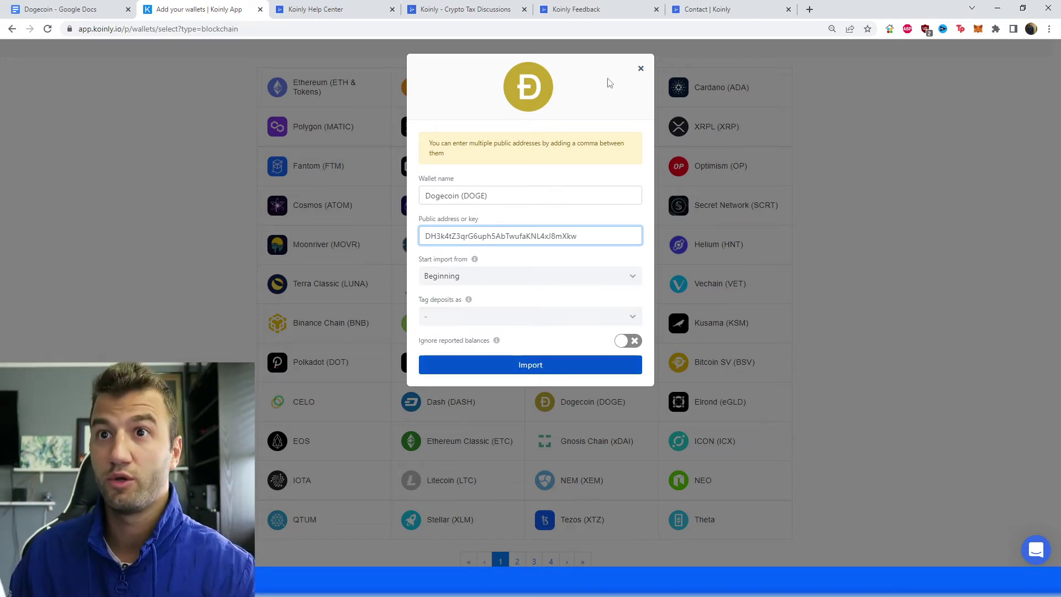
left_click(640, 69)
Search 'doge', paste the key without its prefix into Public address, and import the Dogecoin wallet
scroll(529, 229, "up", 2)
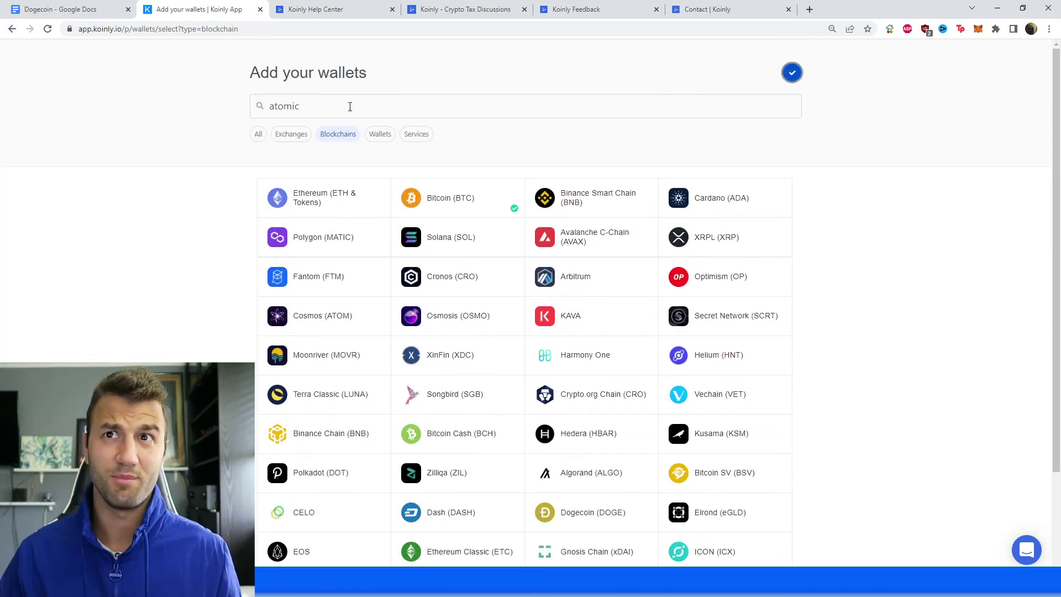
left_click_drag(348, 107, 198, 116)
type("doge")
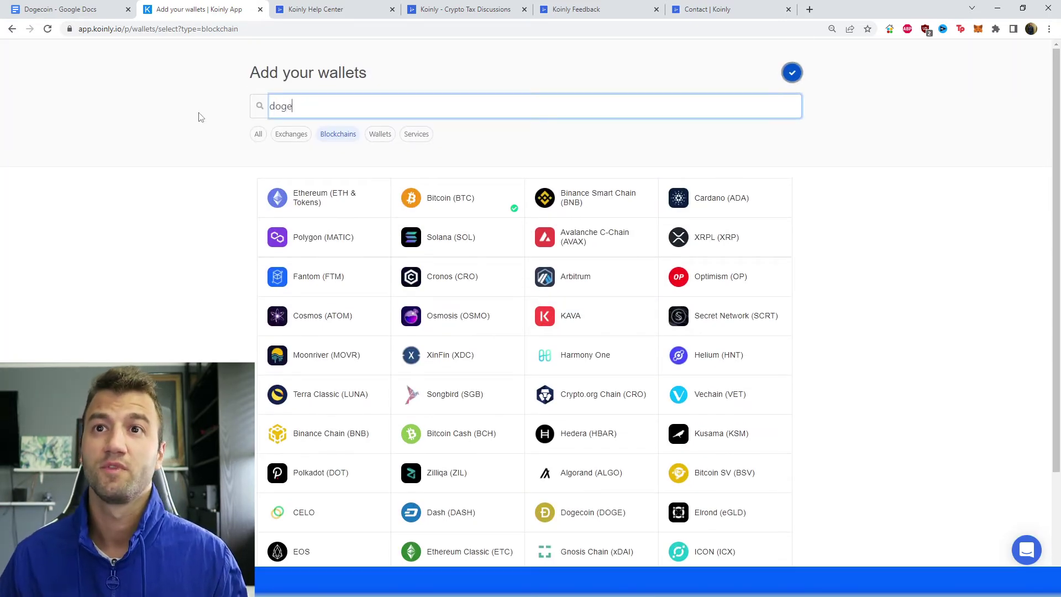
left_click(320, 194)
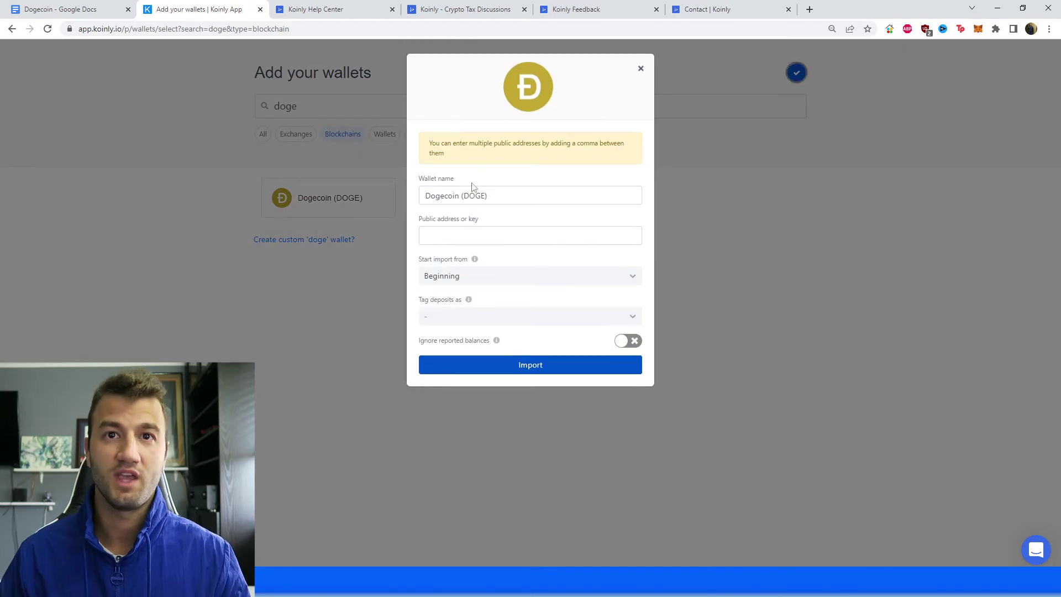
left_click(512, 232)
type("Public key: DH3k4tZ3qrG6uph5AbTwufaKNL4xJ8mXkw")
left_click_drag(470, 236, 424, 236)
key("BackSpace")
left_click(506, 365)
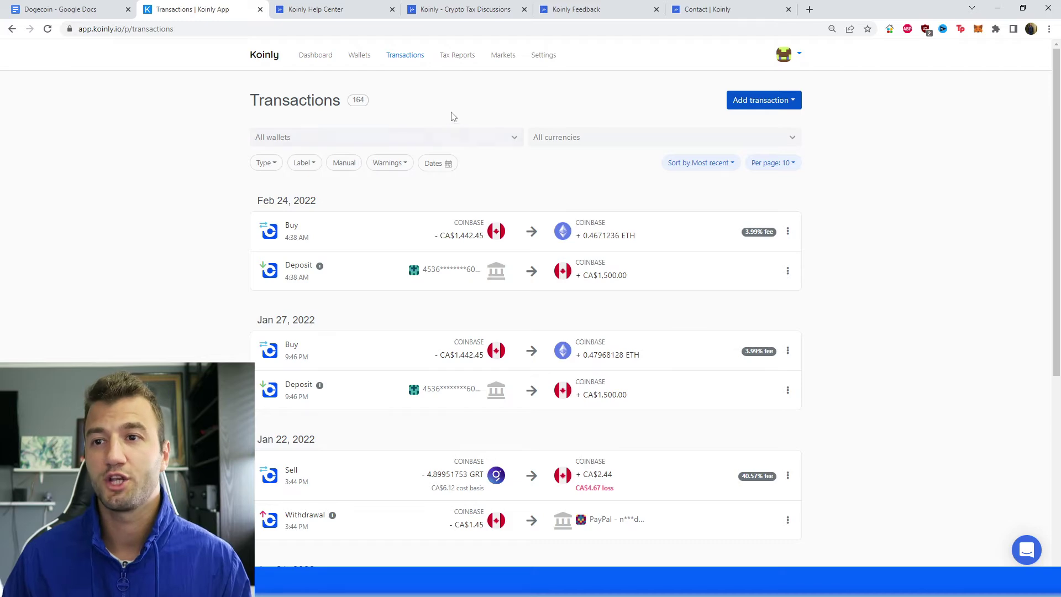
scroll(516, 497, "down", 6)
Review page 5 of the 164-entry Transactions list, then go to Tax Reports
left_click(541, 509)
scroll(369, 412, "down", 4)
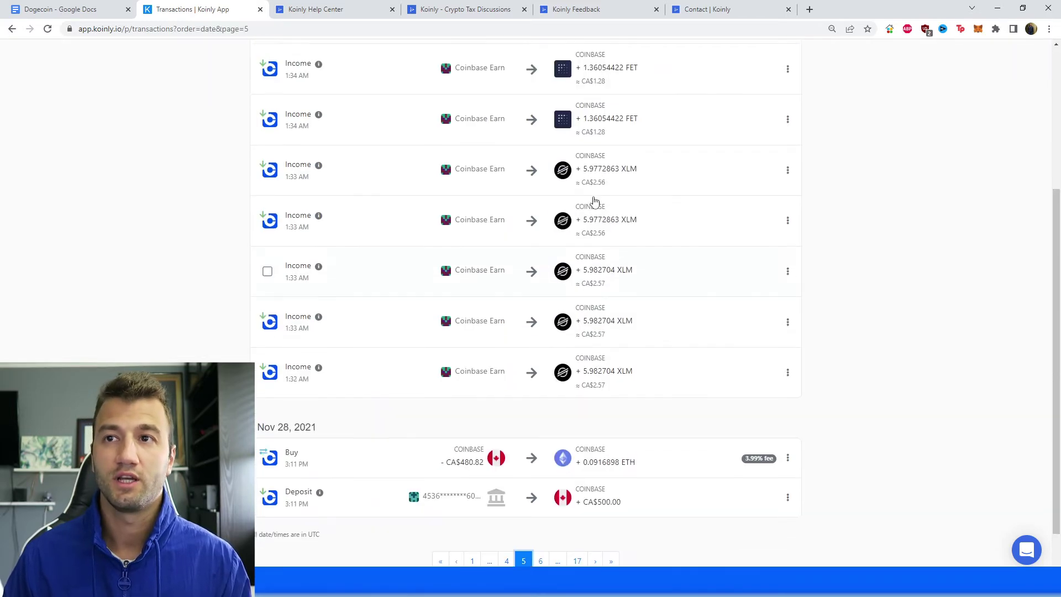
scroll(541, 96, "up", 2)
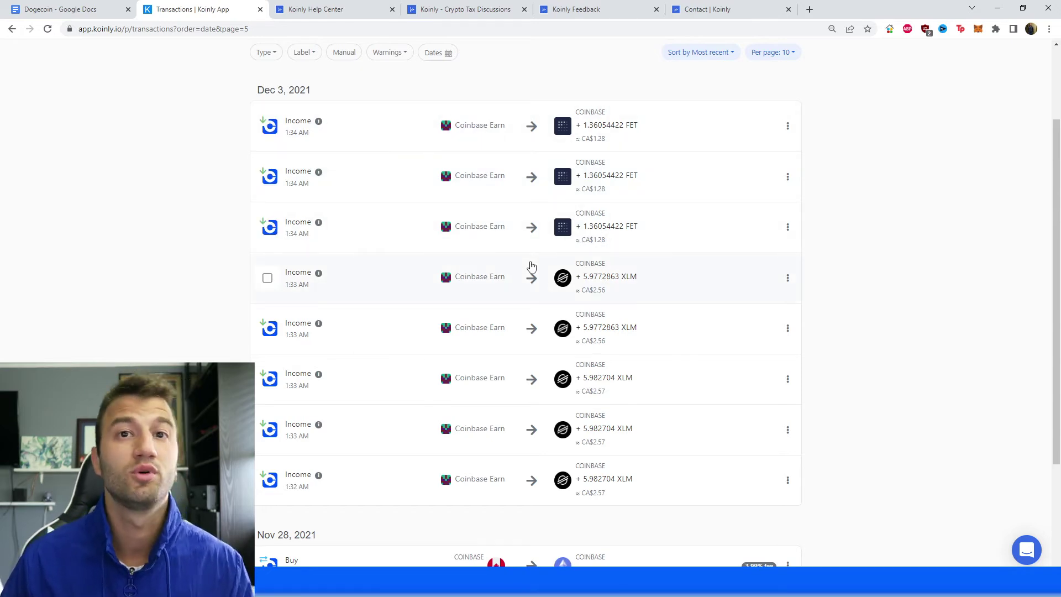
scroll(602, 285, "up", 1)
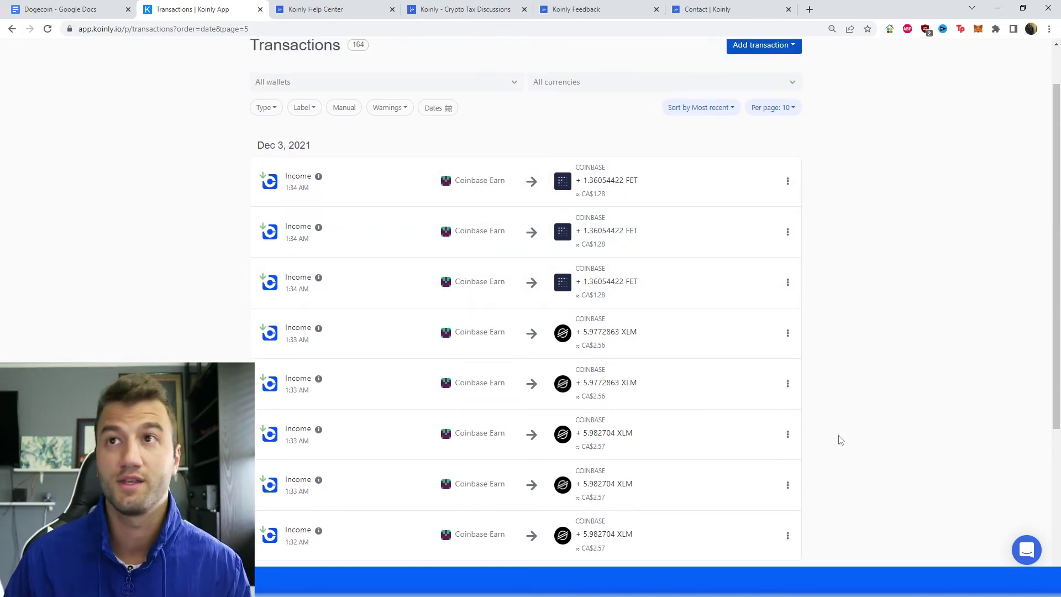
scroll(836, 387, "up", 1)
left_click(458, 55)
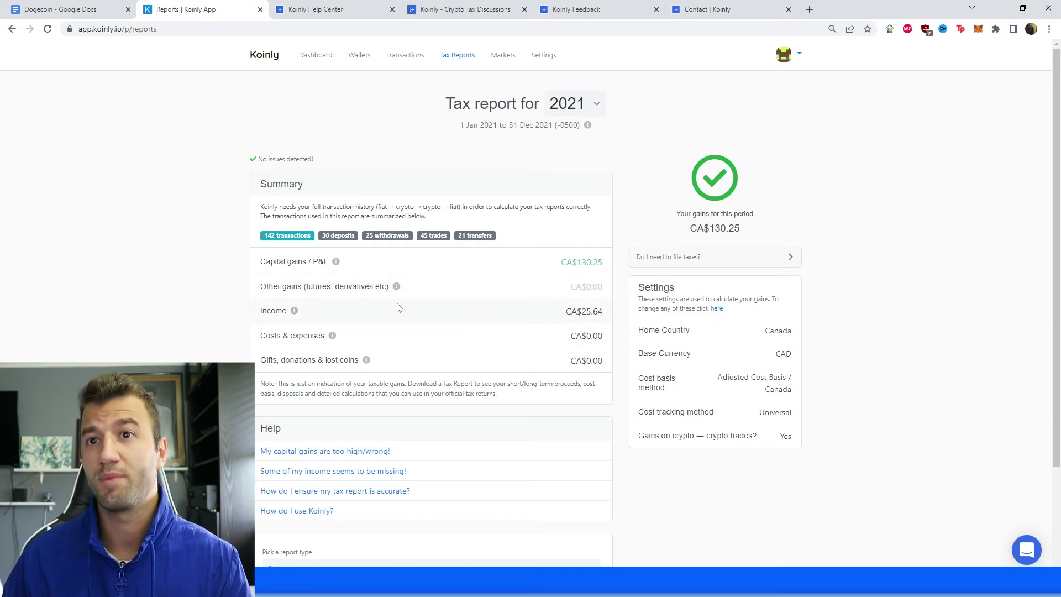
Request a download of the 2021 tax report and switch to the Koinly Help Center tab
scroll(369, 317, "down", 3)
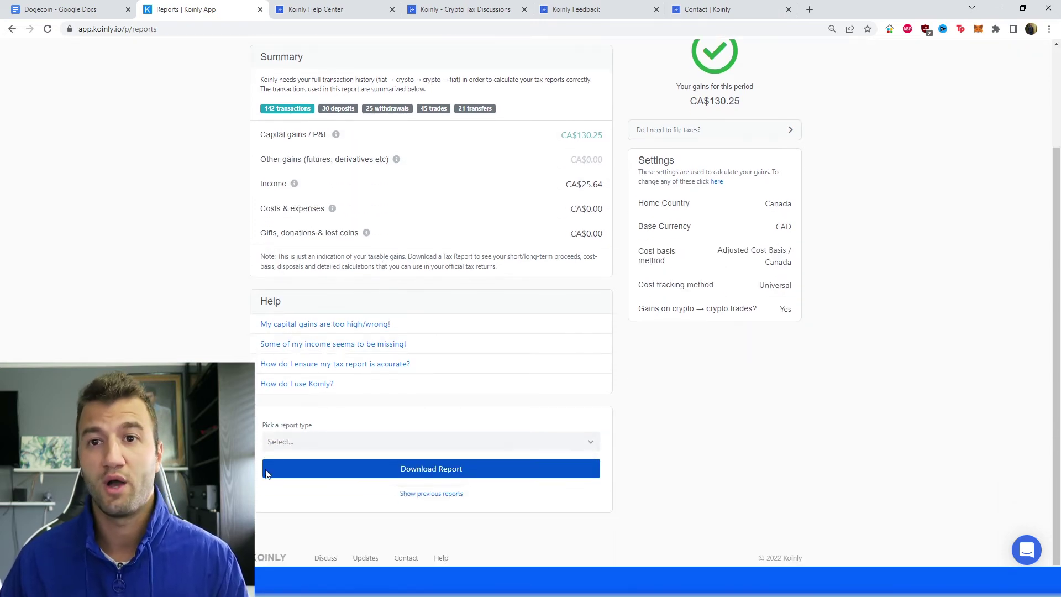
left_click(381, 471)
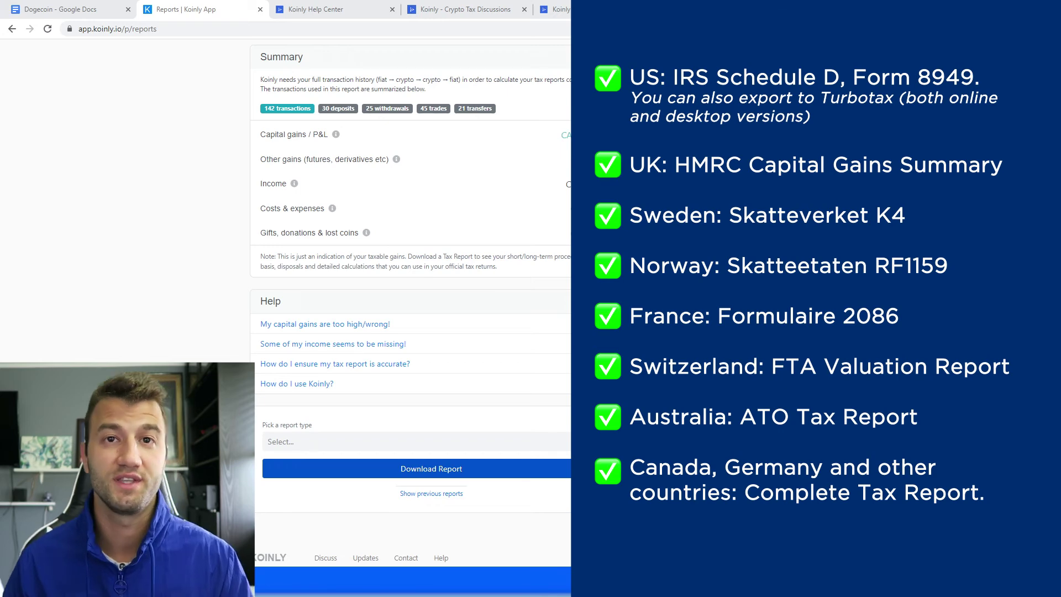
left_click(365, 11)
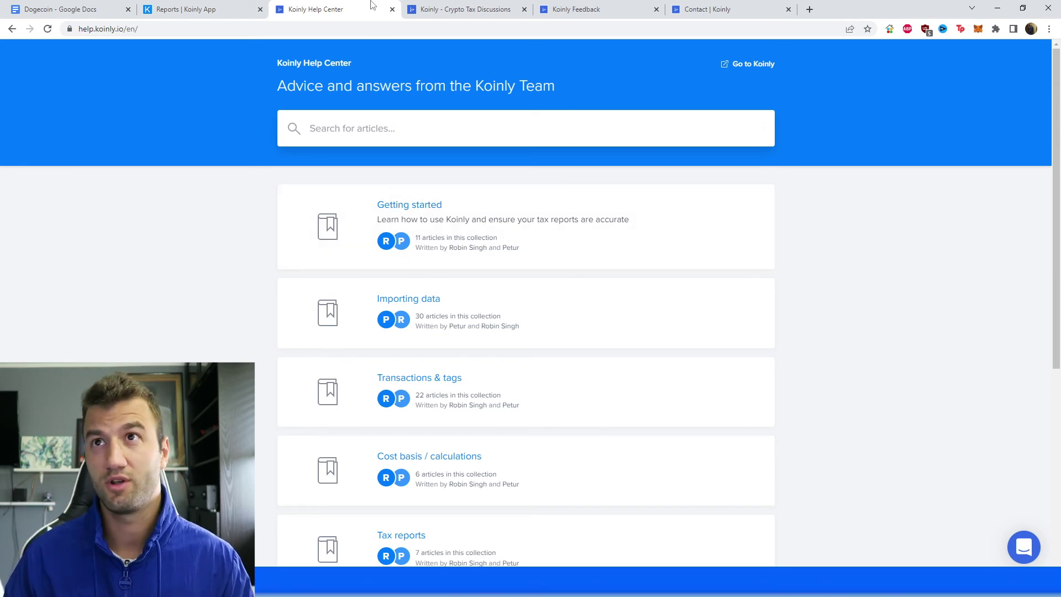
Look through the Crypto Tax Discussions forum, the Koinly Feedback roadmap, then the Contact Koinly page
left_click(425, 8)
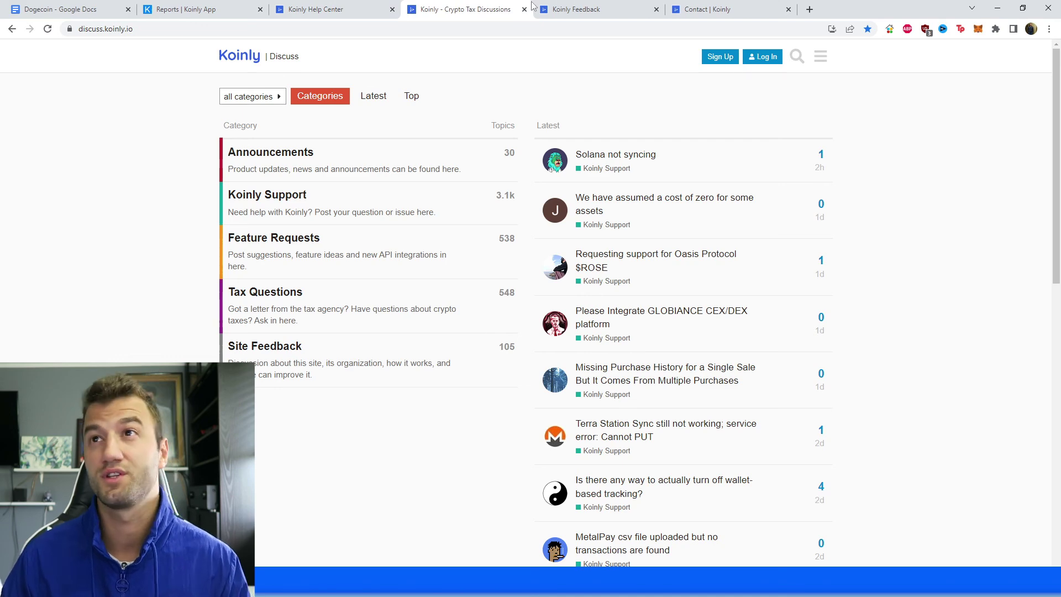
left_click(564, 8)
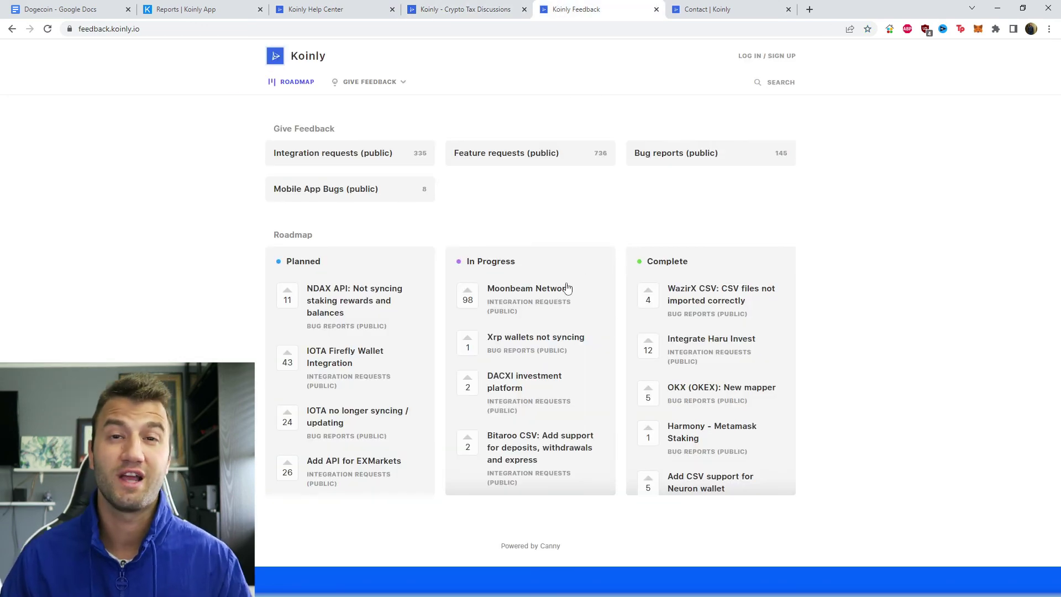
left_click(680, 7)
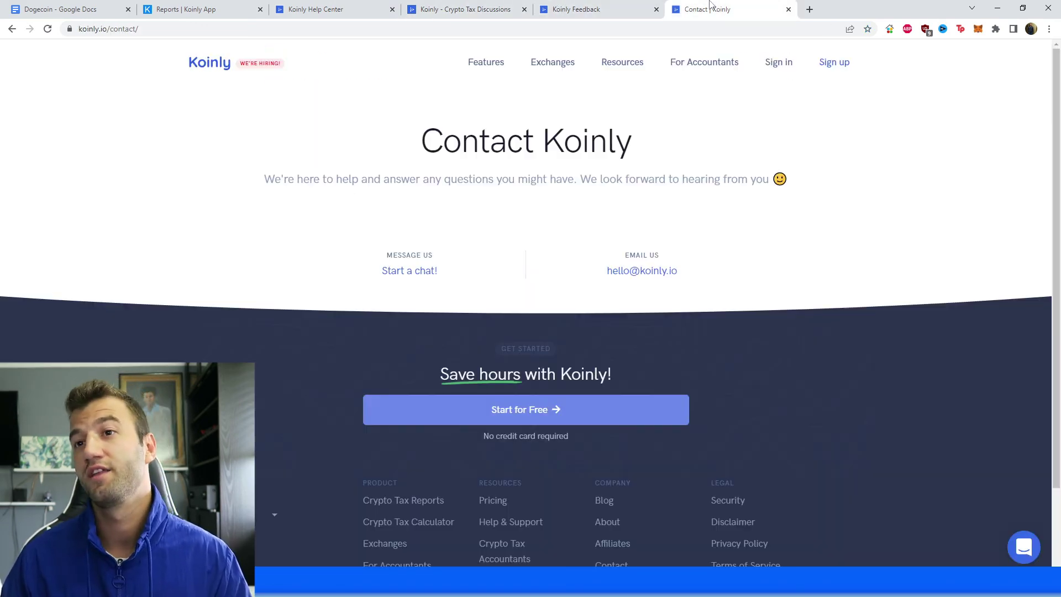
mouse_move(653, 70)
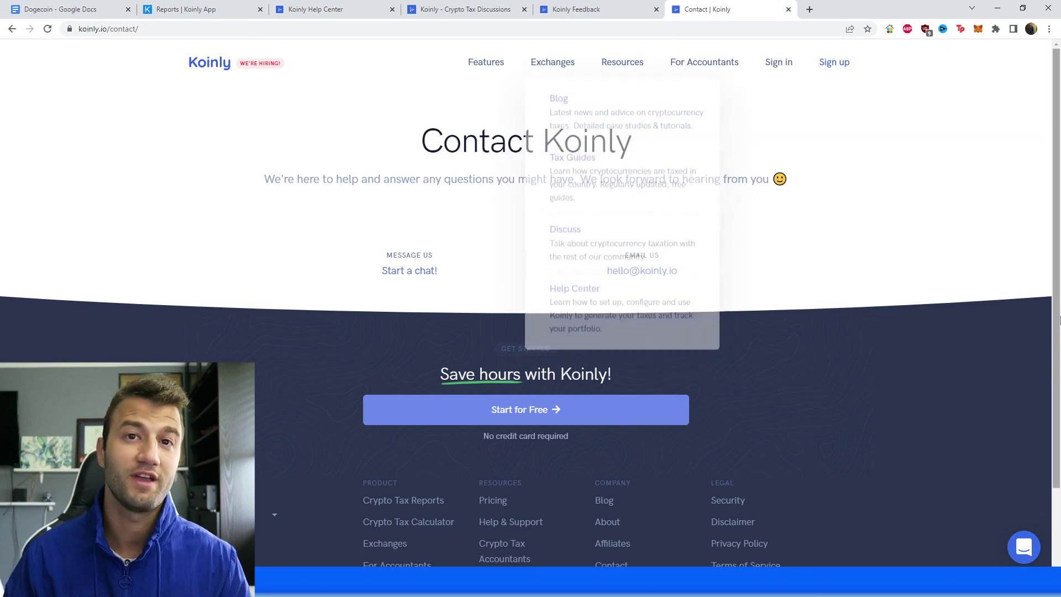